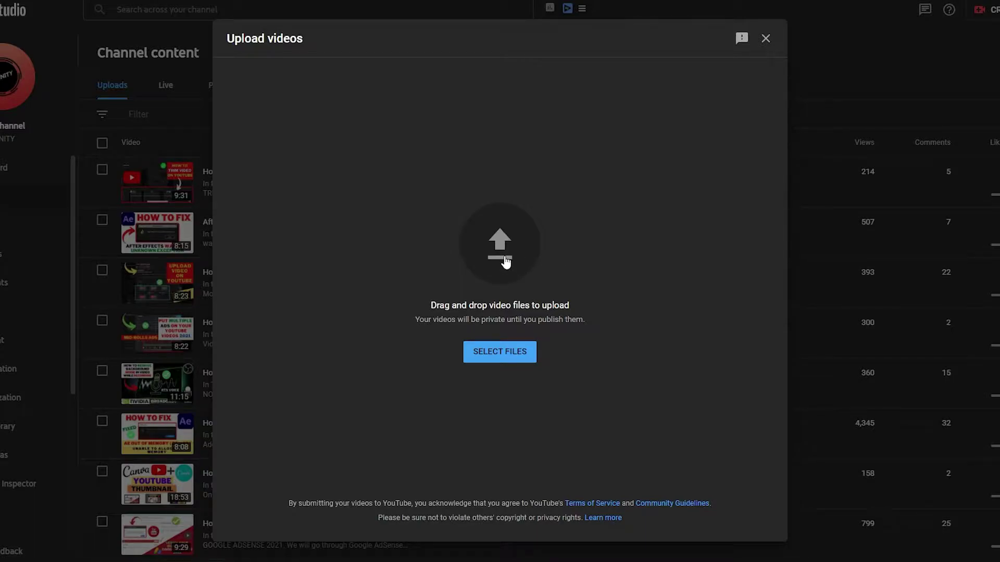
double_click(203, 157)
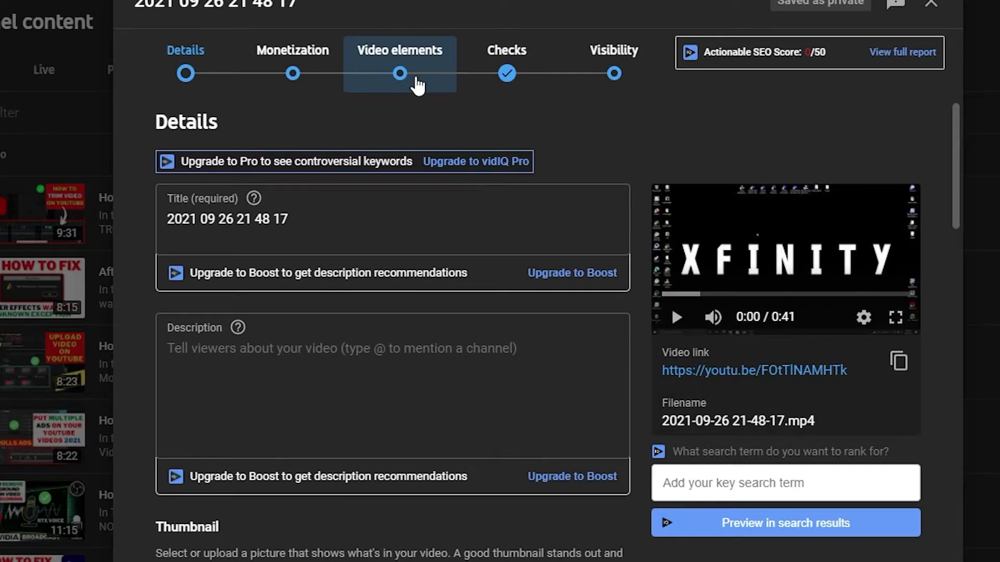
click(417, 86)
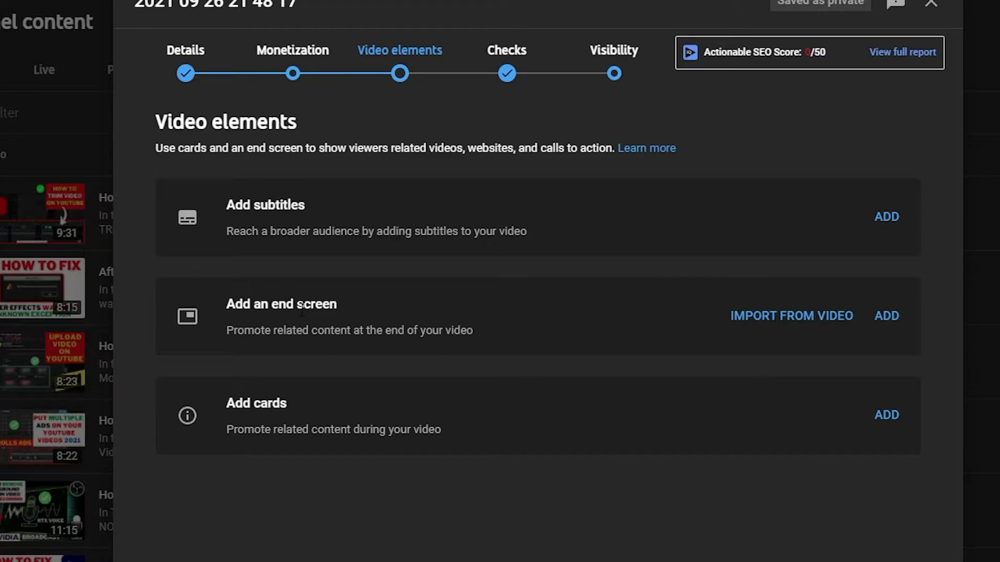
click(786, 323)
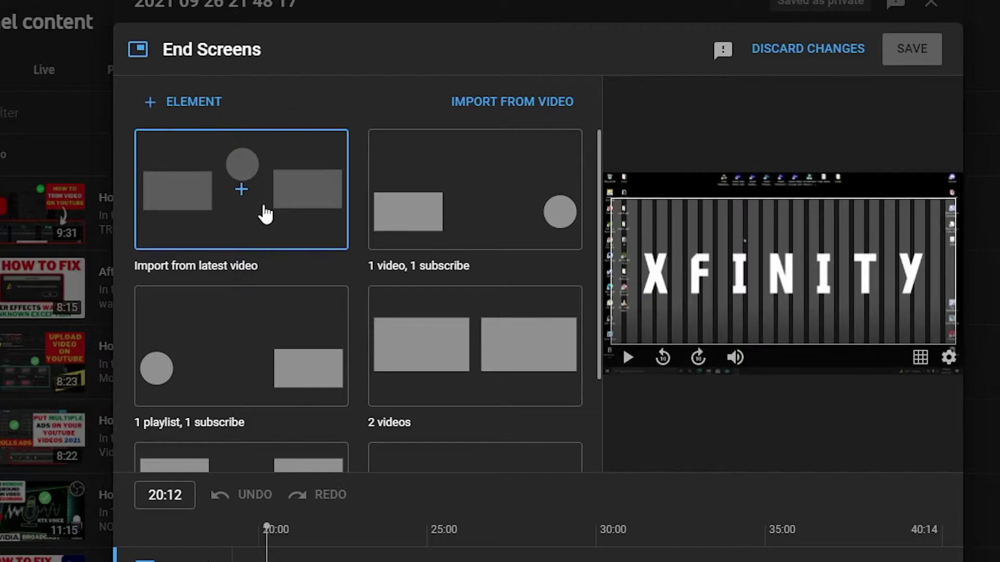
Step: Look through the available end screen layout templates, then leave the editor without keeping any changes
scroll(224, 342, down, 3)
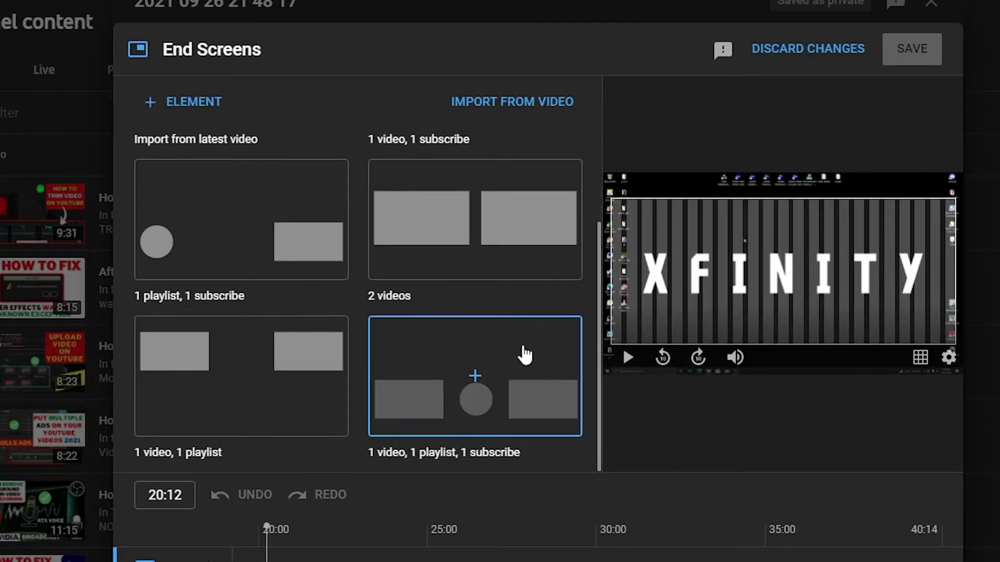
scroll(297, 297, up, 3)
scroll(297, 255, down, 3)
scroll(267, 220, up, 3)
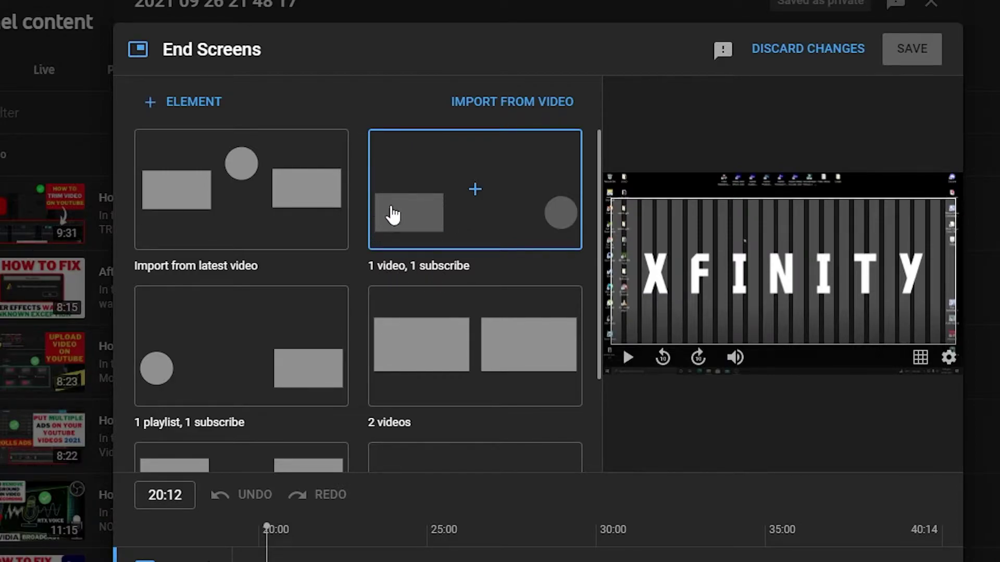
scroll(503, 221, down, 2)
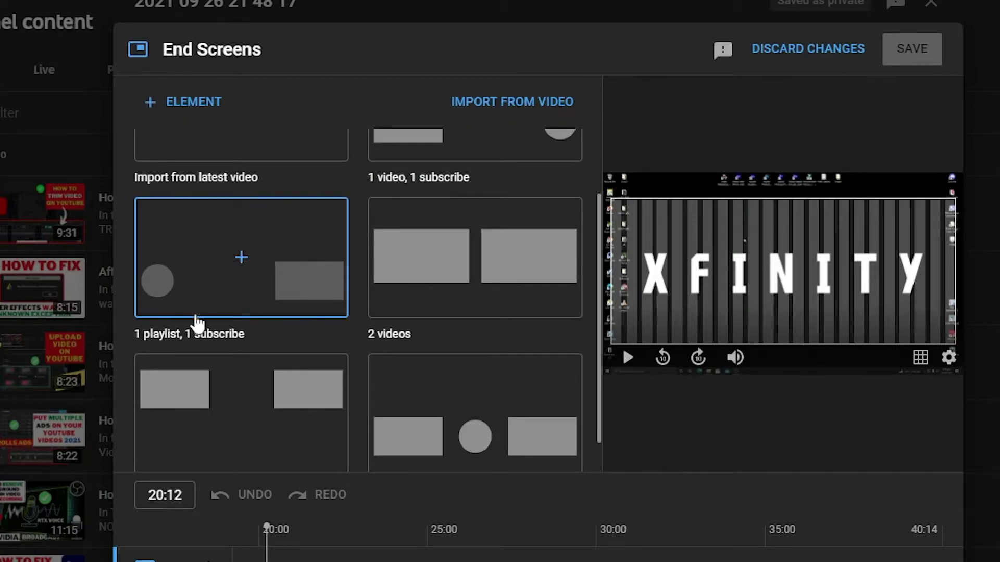
scroll(261, 297, down, 1)
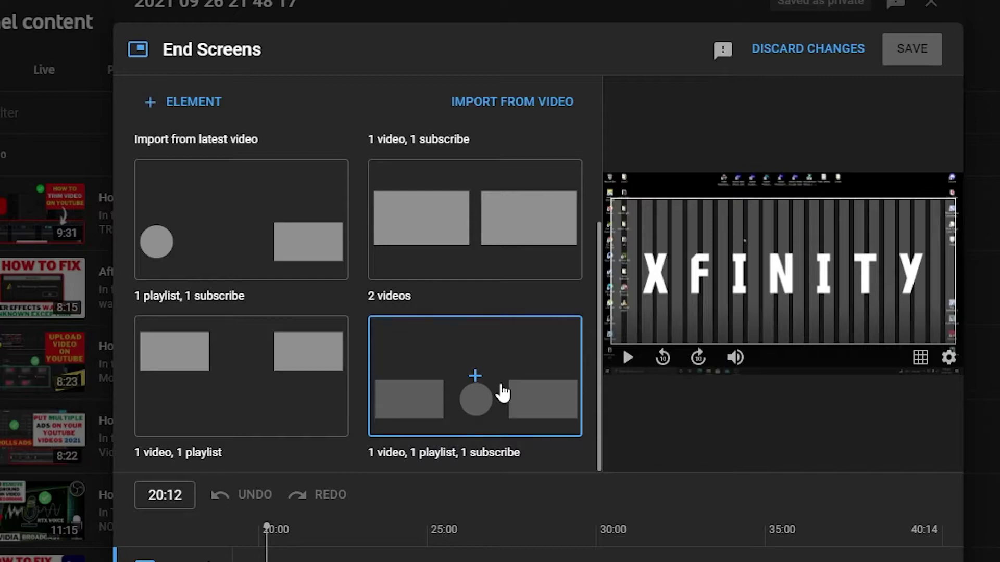
scroll(502, 393, up, 3)
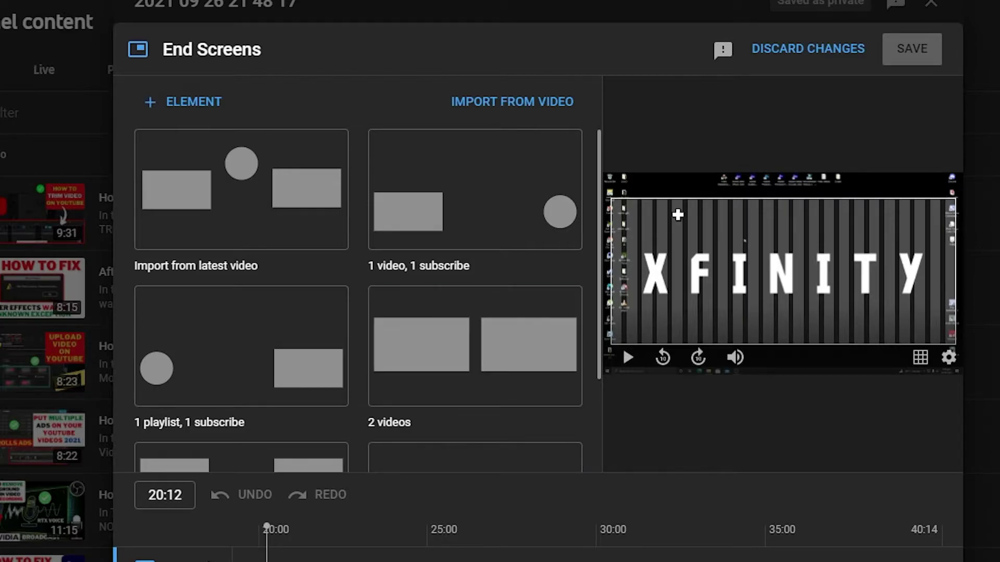
click(779, 49)
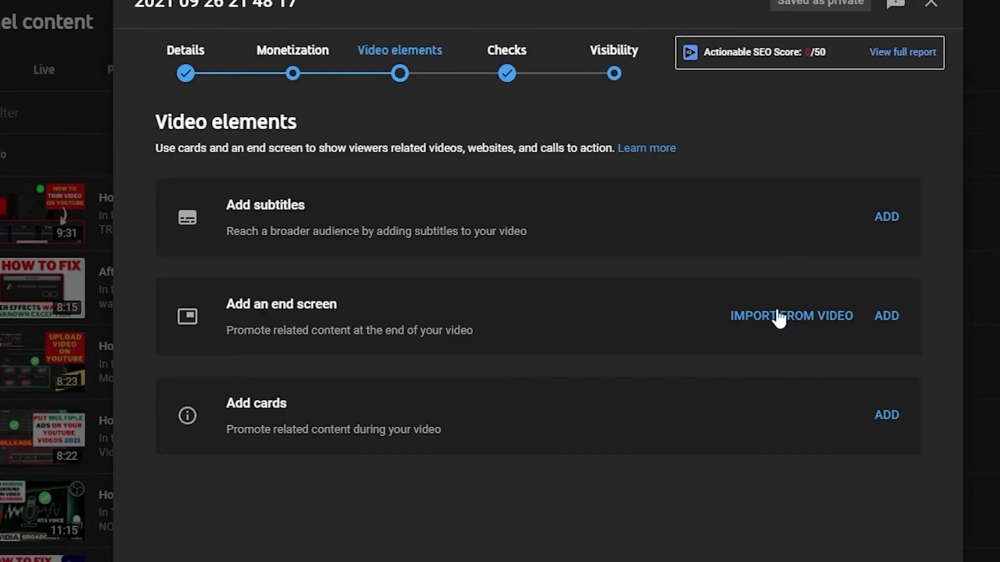
Step: Reopen the end screen editor, add a video element and move it down and slightly right within the video frame
click(896, 322)
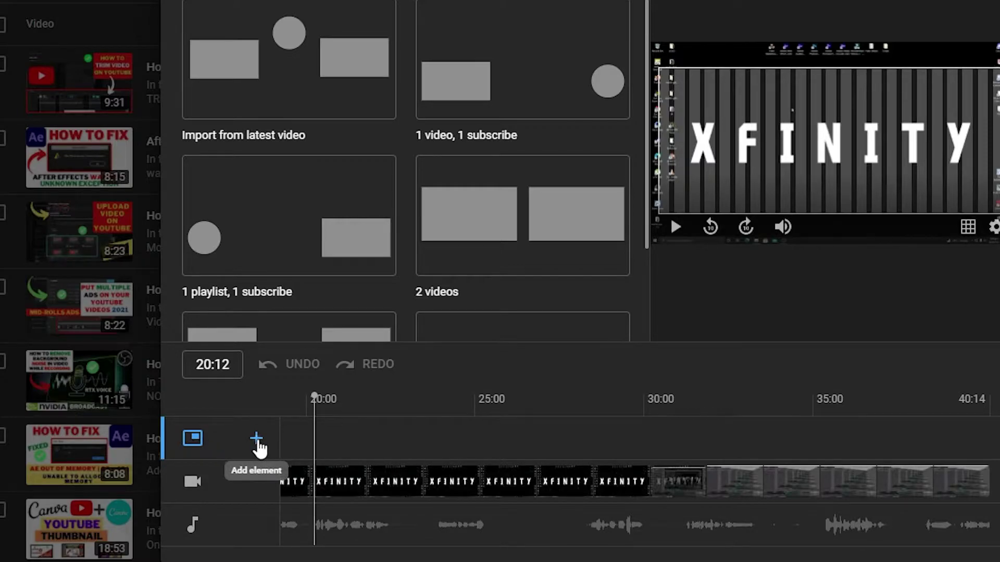
click(257, 440)
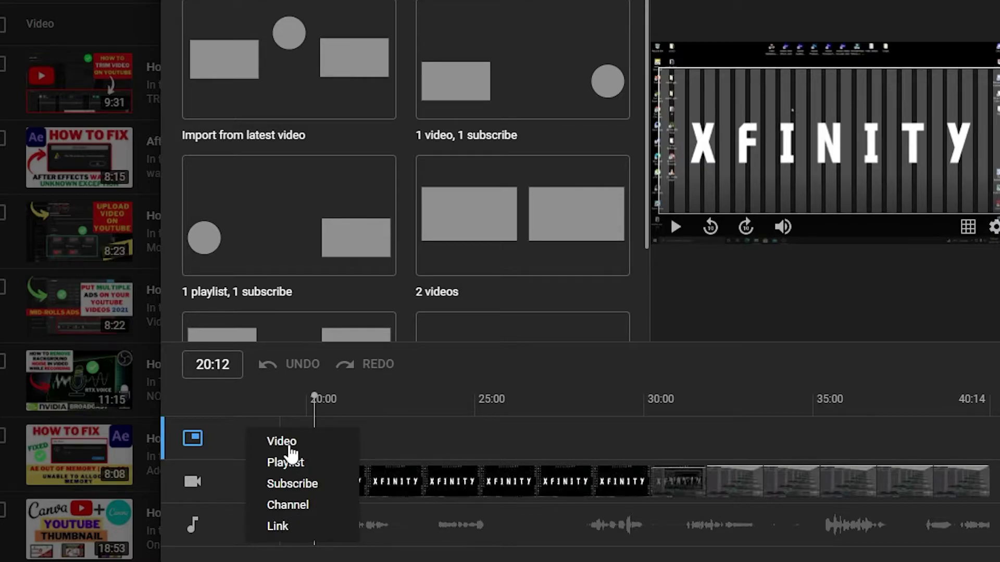
click(290, 445)
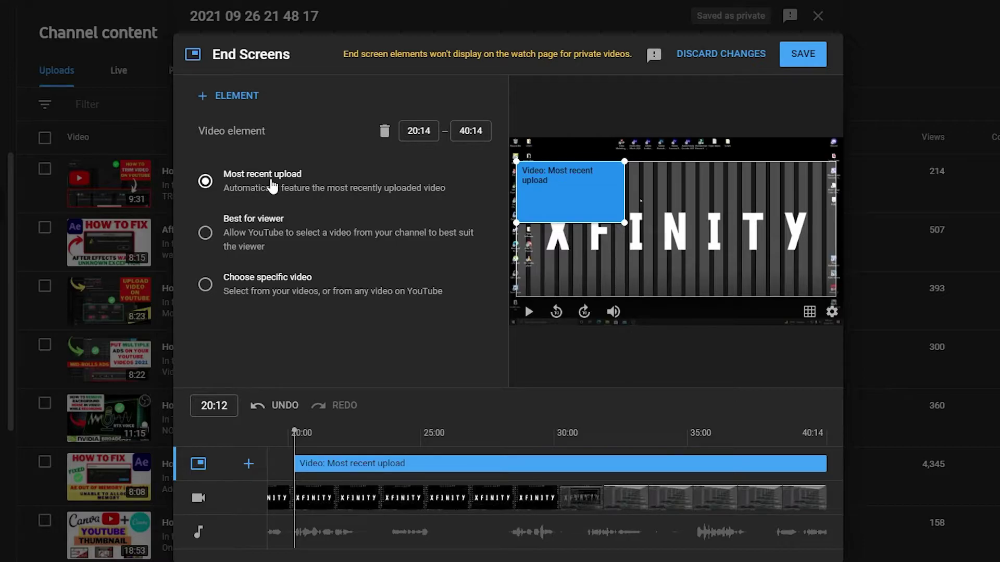
drag(590, 188, 590, 224)
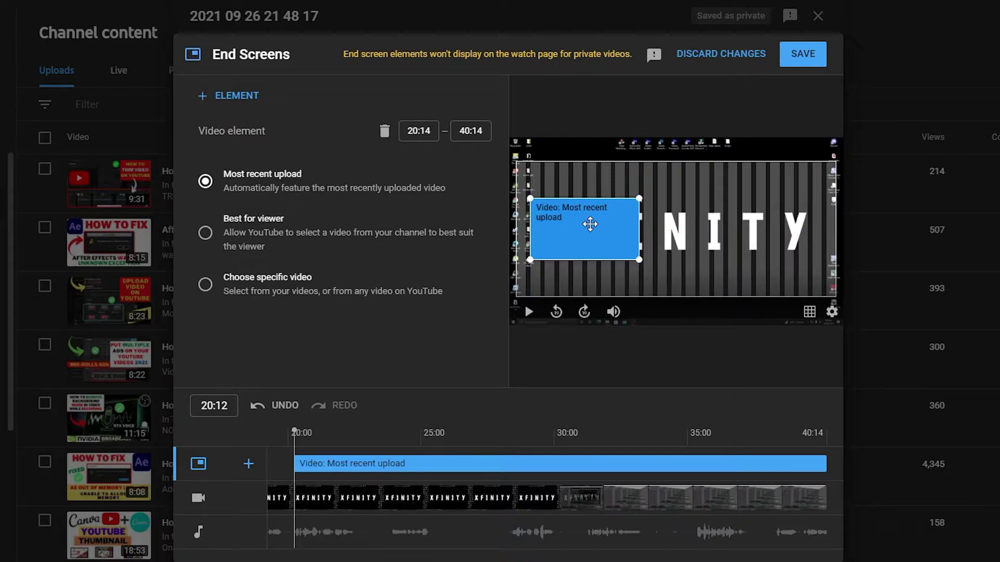
Step: Make the video element feature the specific video "How To TRIM VIDEO On YouTube" from the channel's own videos
click(260, 228)
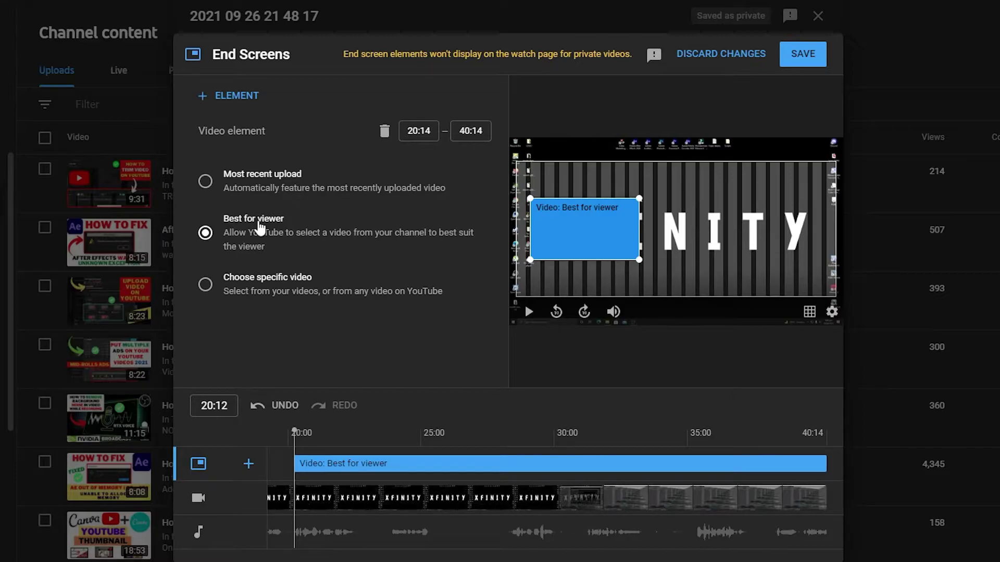
click(254, 289)
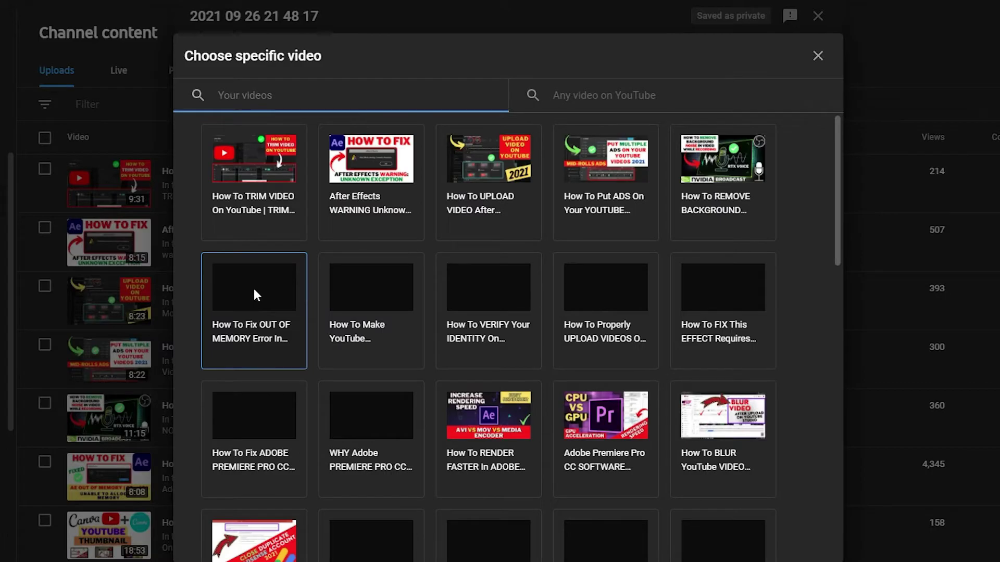
scroll(542, 323, down, 7)
scroll(526, 328, up, 7)
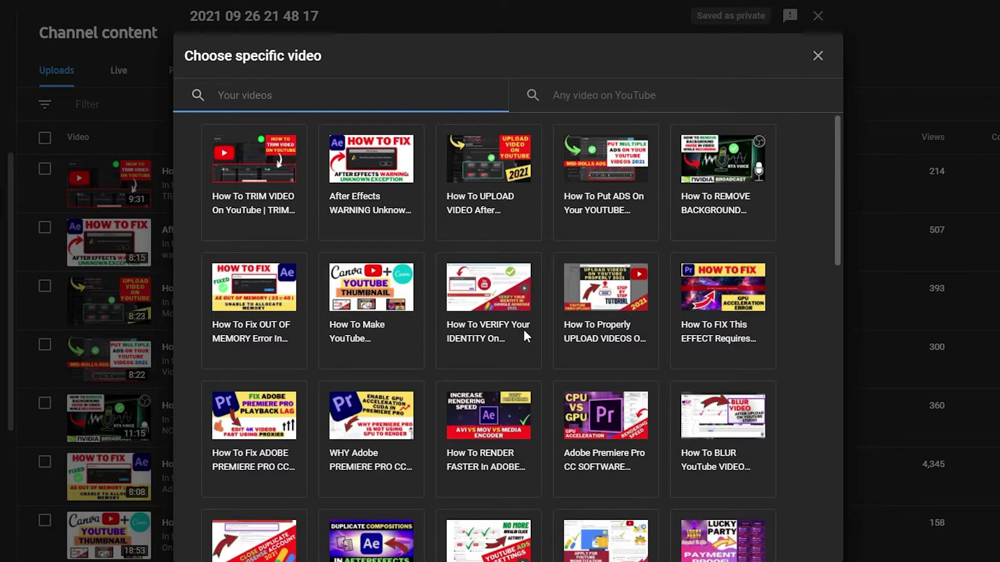
click(275, 178)
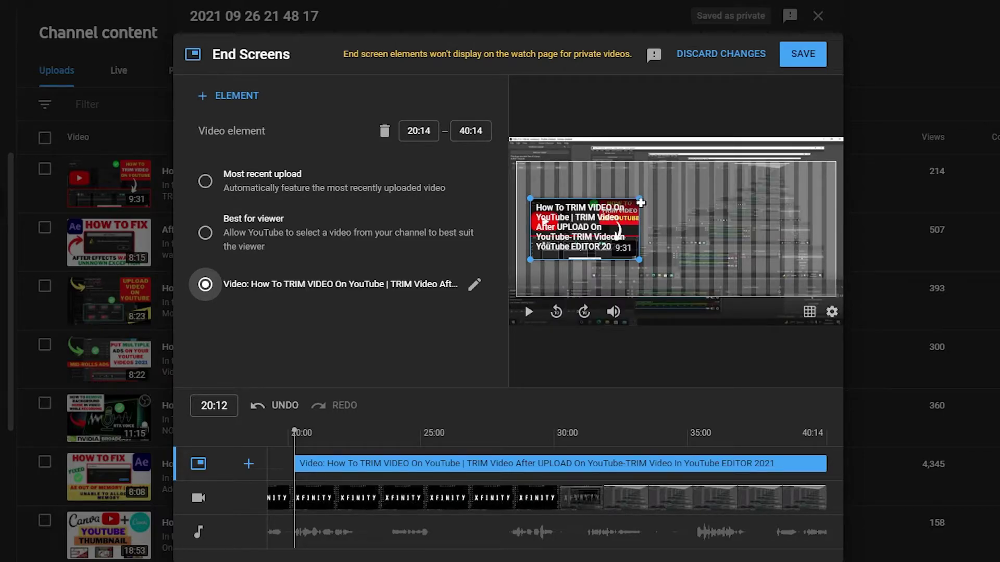
Step: Enlarge the video element slightly and move it into the upper-left corner of the video frame
right_click(640, 203)
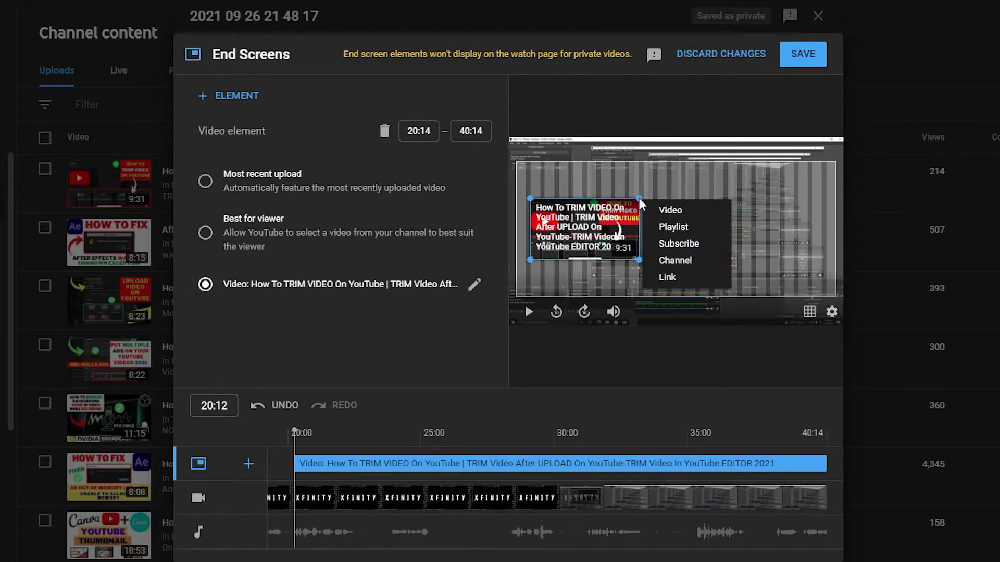
click(640, 200)
mouse_move(639, 200)
mouse_down()
mouse_move(680, 174)
mouse_move(638, 196)
mouse_up()
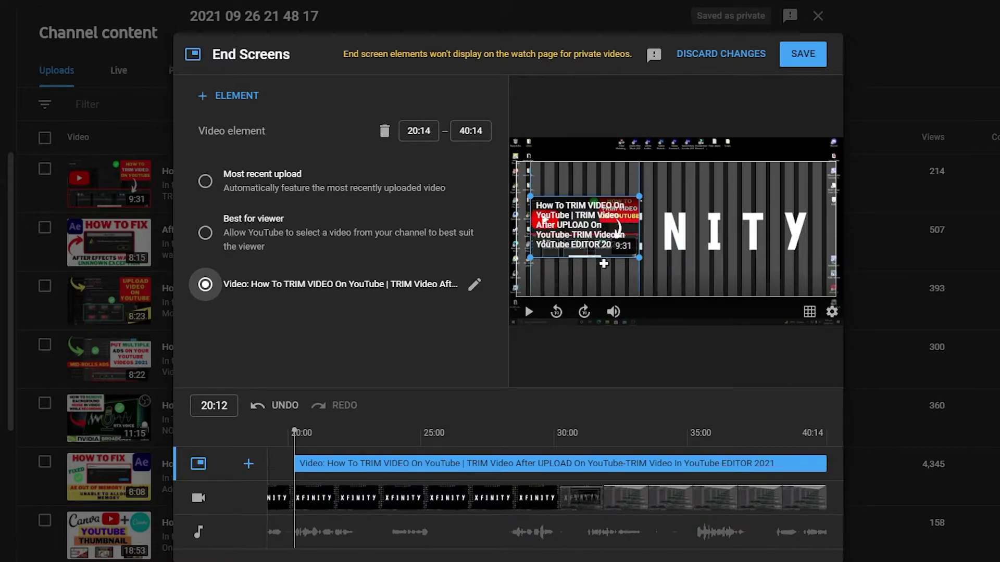
mouse_move(640, 197)
mouse_down()
mouse_move(681, 171)
mouse_move(669, 185)
mouse_move(676, 192)
mouse_move(659, 201)
mouse_up()
drag(591, 253, 579, 213)
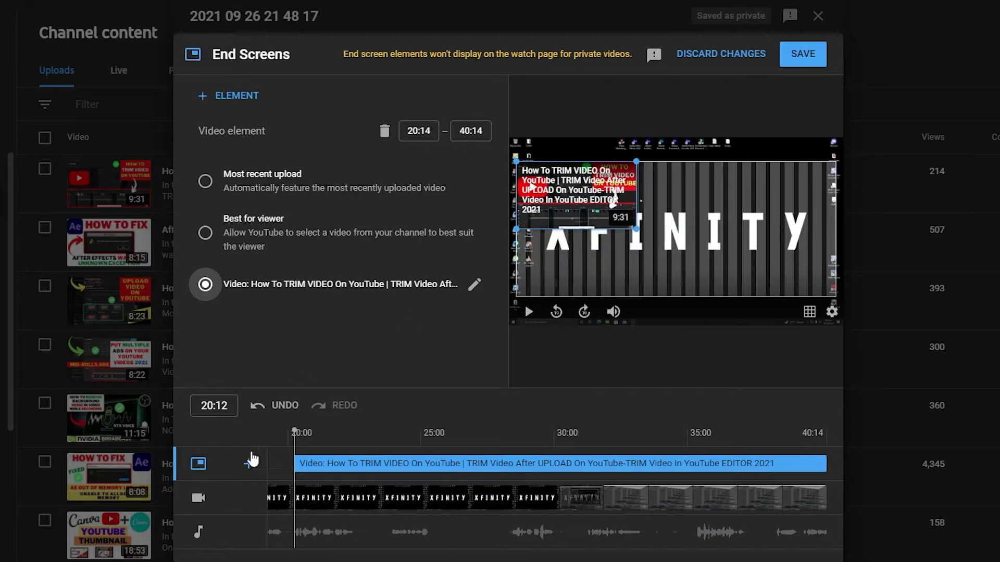
Step: Add a second video element for the most recent upload and enlarge it in the upper-right corner of the frame
click(249, 465)
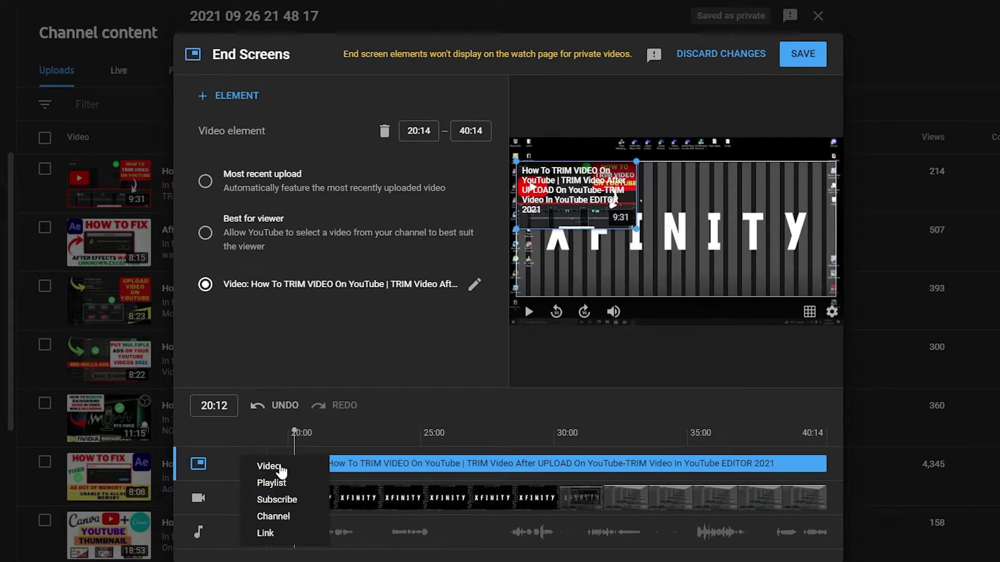
click(281, 469)
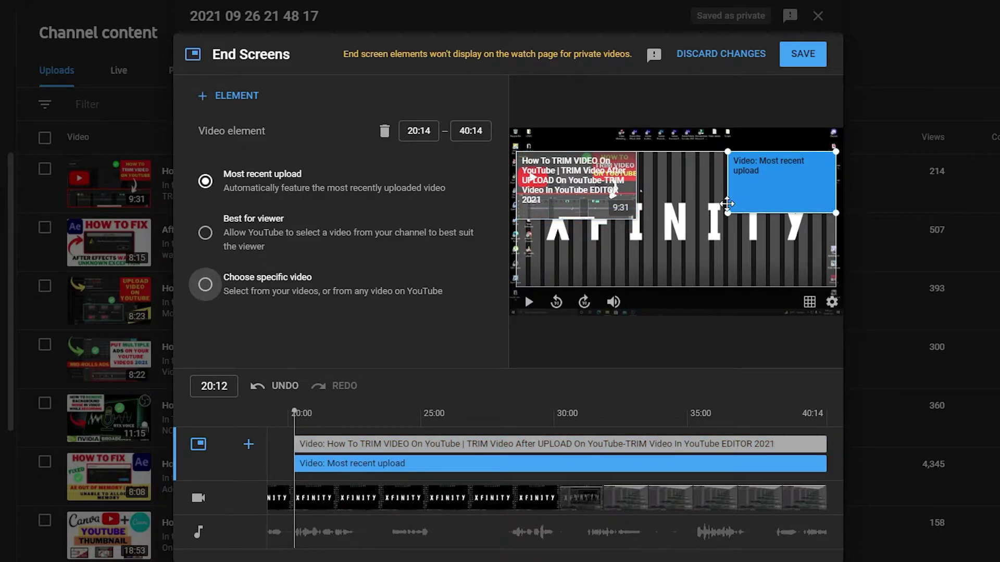
mouse_move(728, 212)
mouse_down()
mouse_move(703, 225)
mouse_move(714, 221)
mouse_up()
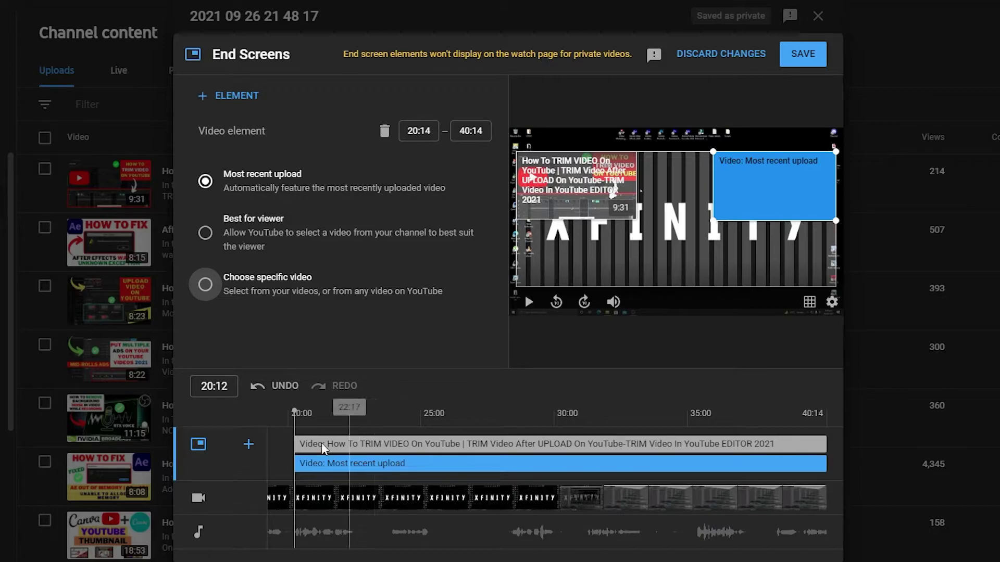
Step: Try a third video element set to Best for viewer, shrink it to fit below the first one, and delete it
click(252, 451)
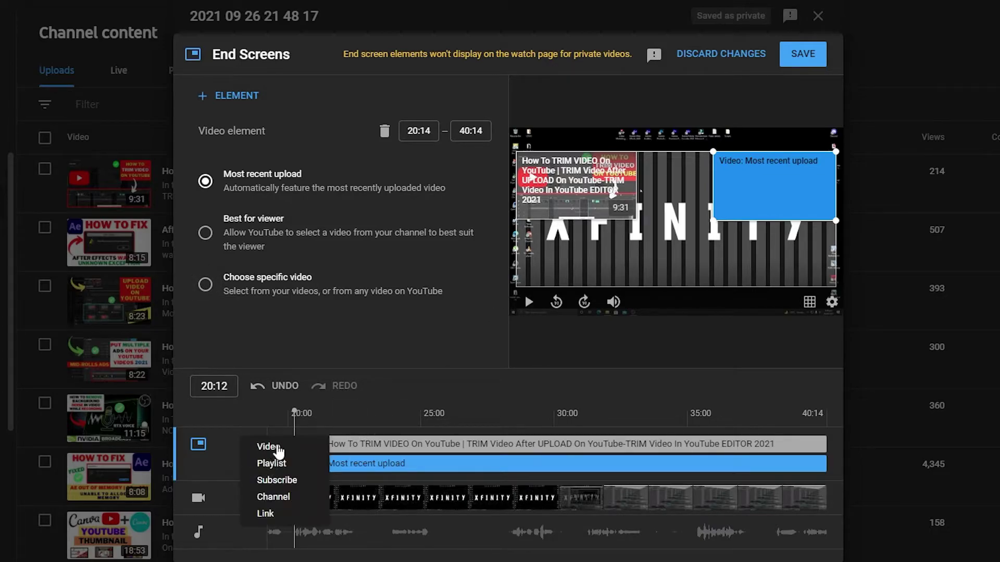
click(277, 446)
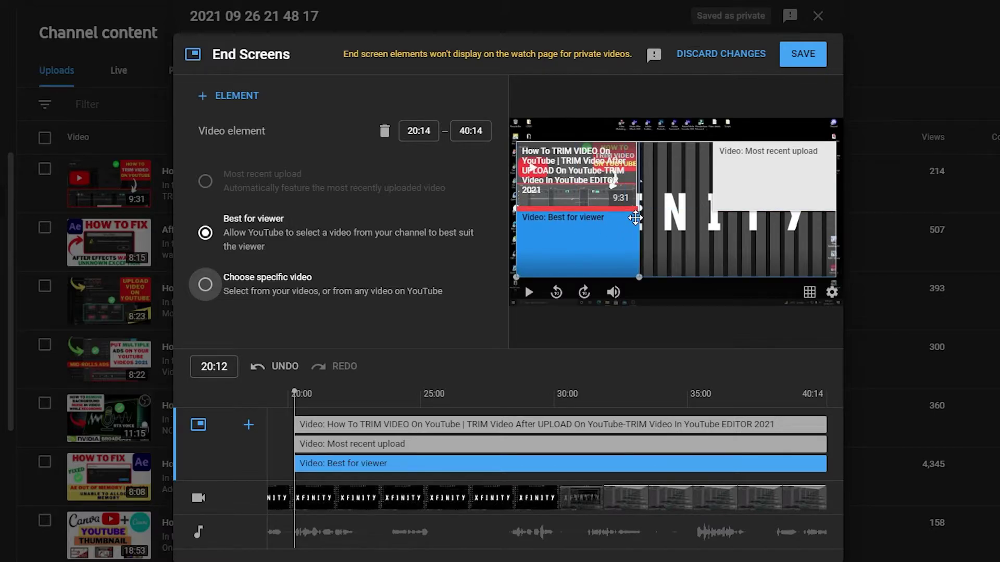
drag(627, 221, 630, 221)
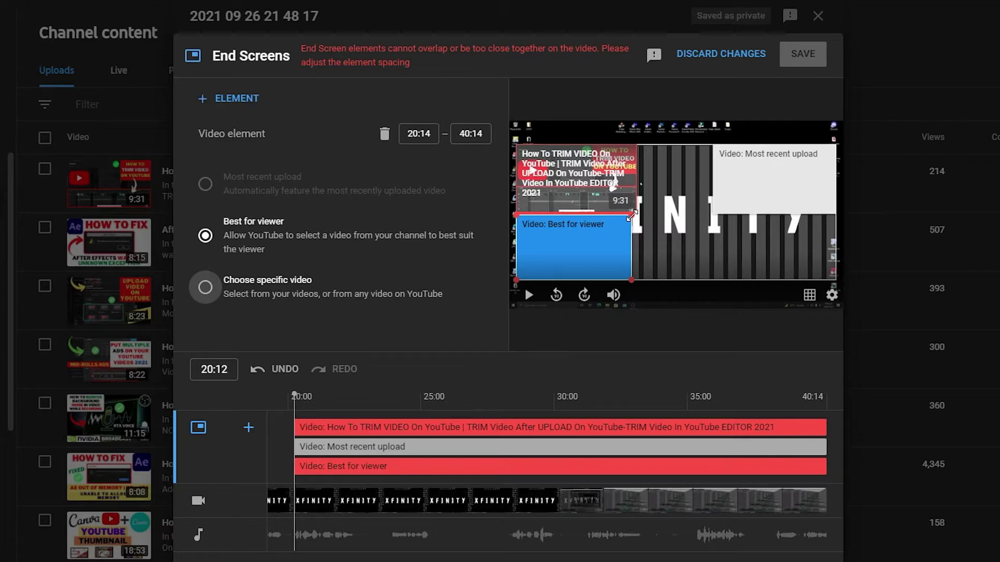
drag(631, 215, 628, 214)
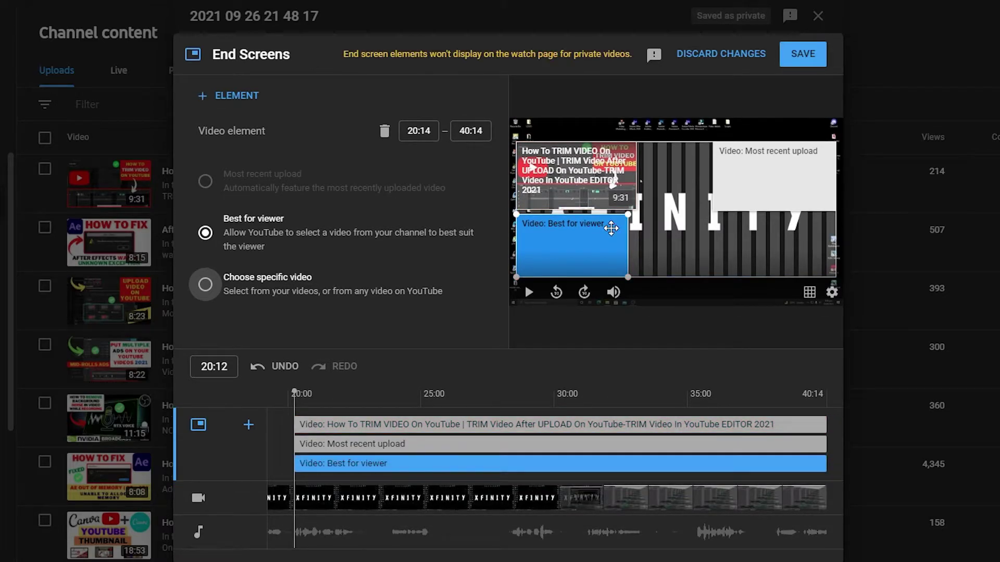
mouse_move(556, 252)
mouse_down()
mouse_move(696, 253)
mouse_move(556, 258)
mouse_up()
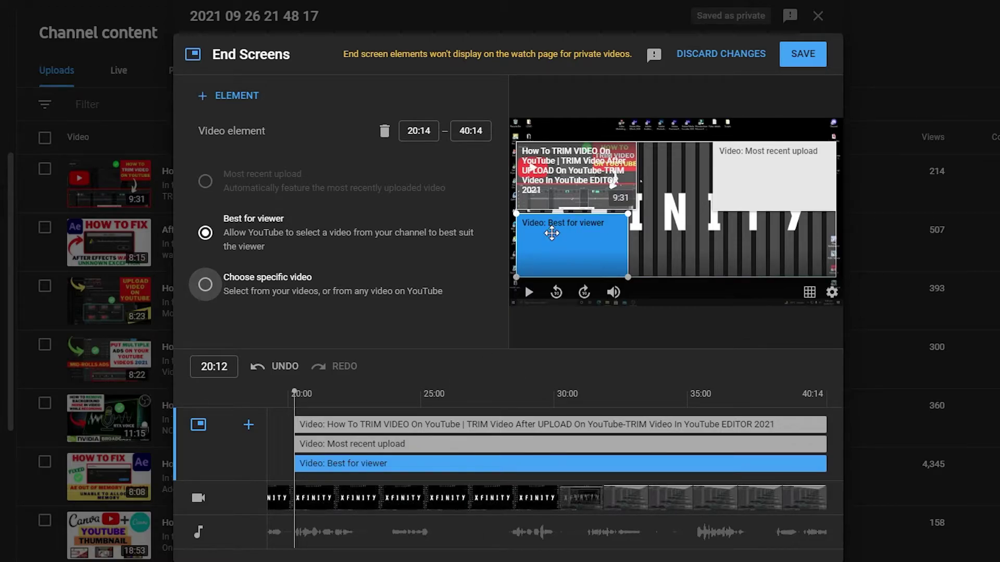
click(385, 132)
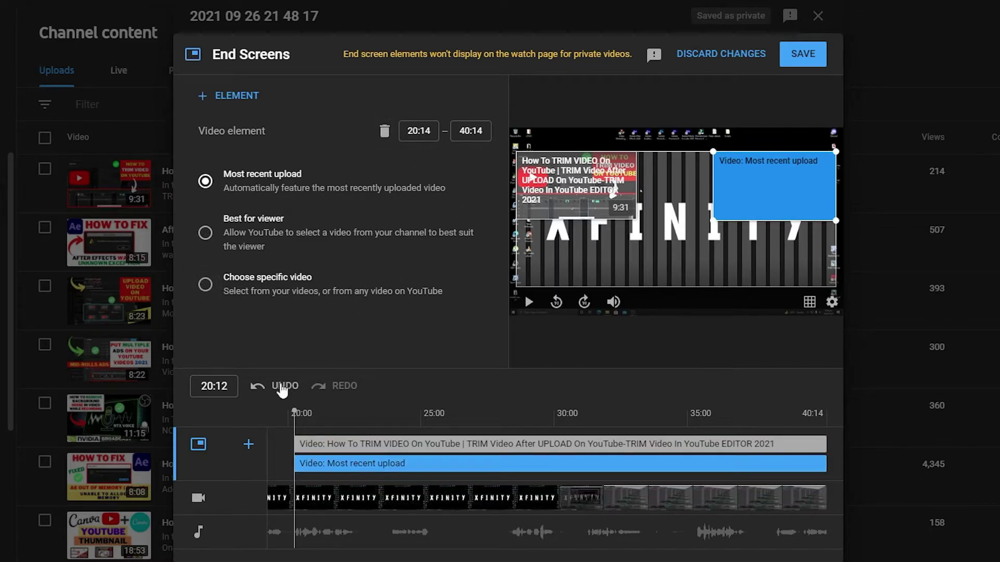
click(248, 445)
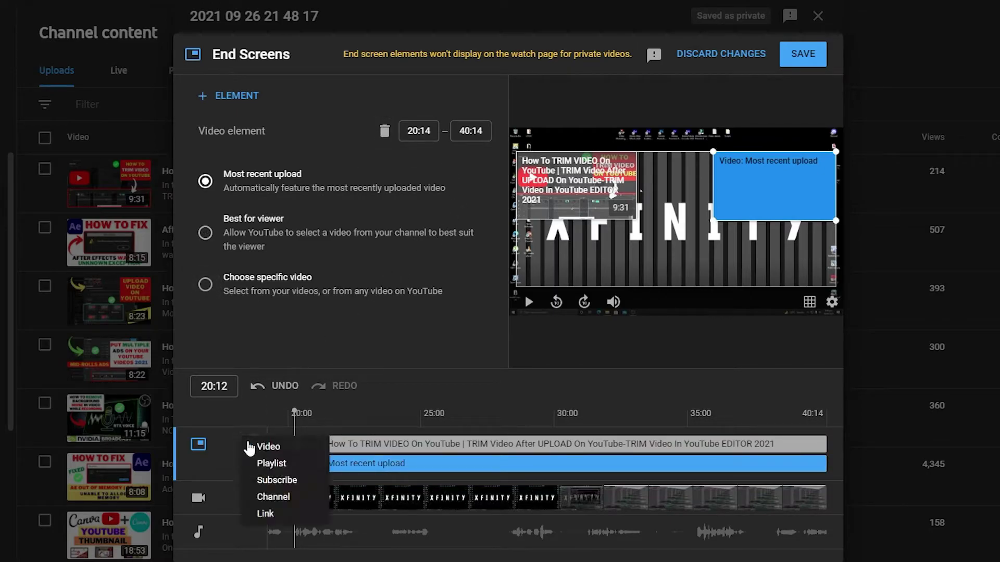
click(282, 465)
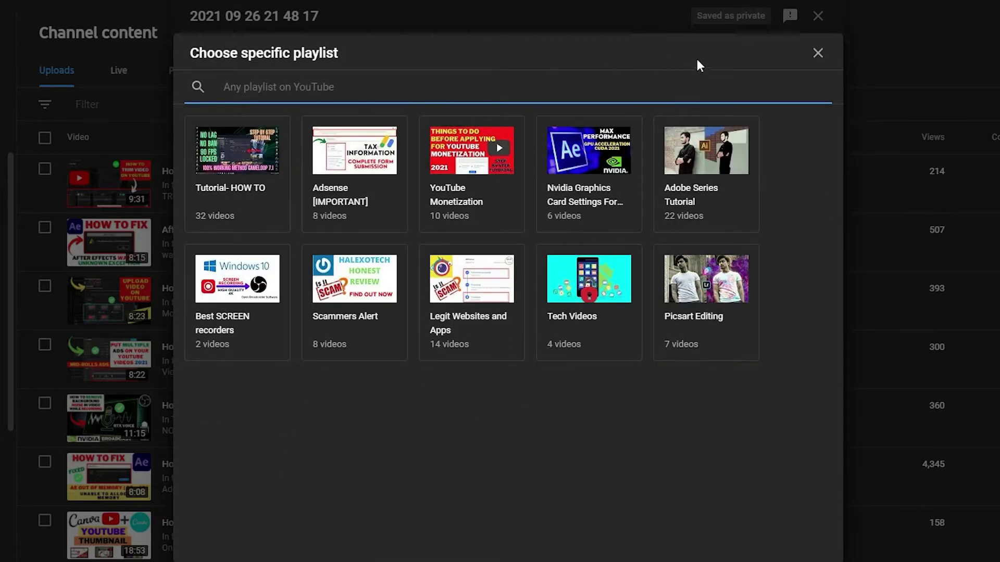
click(816, 54)
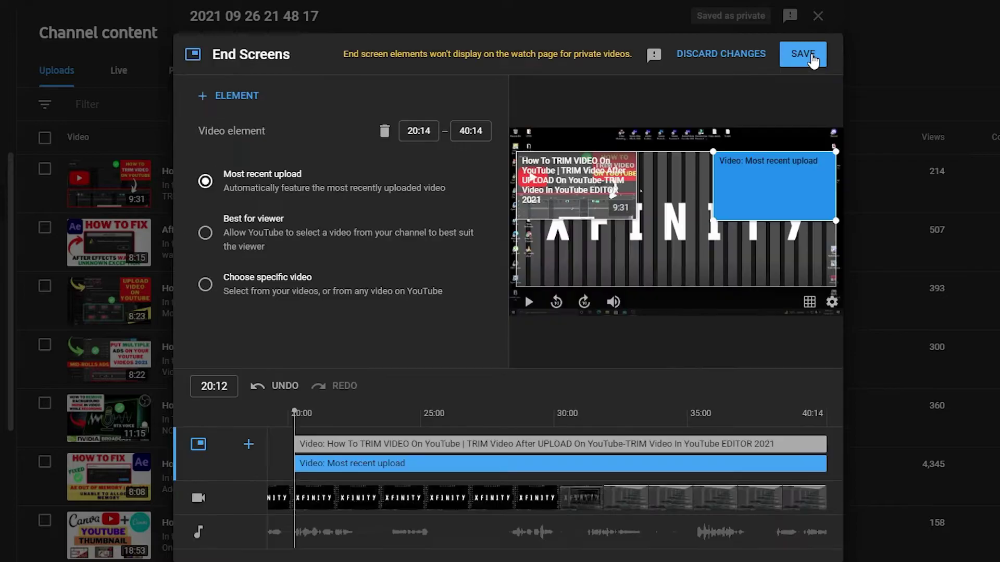
Step: Add a subscribe element and move it to the lower middle of the video frame, below the two video elements
click(251, 444)
click(285, 475)
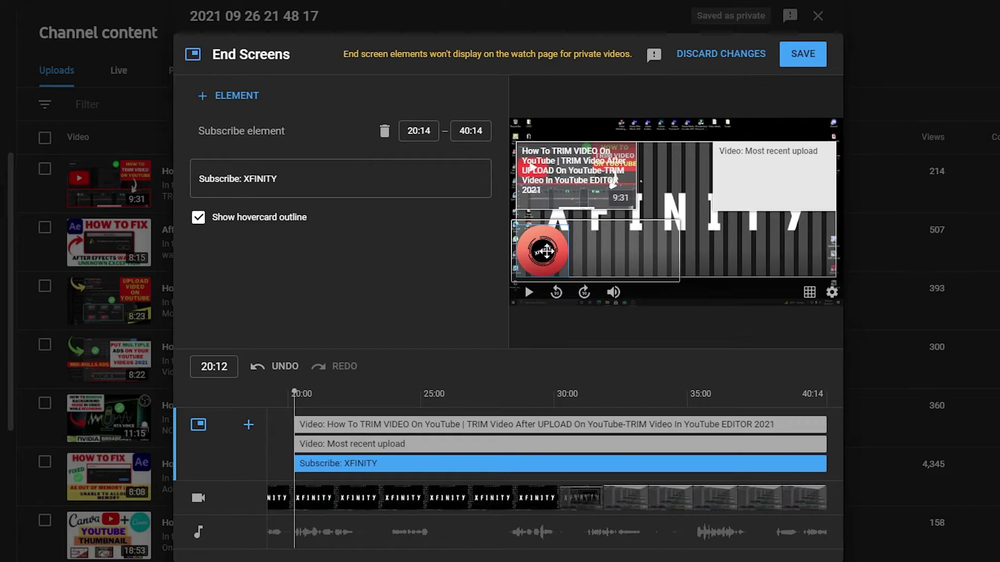
drag(546, 251, 676, 244)
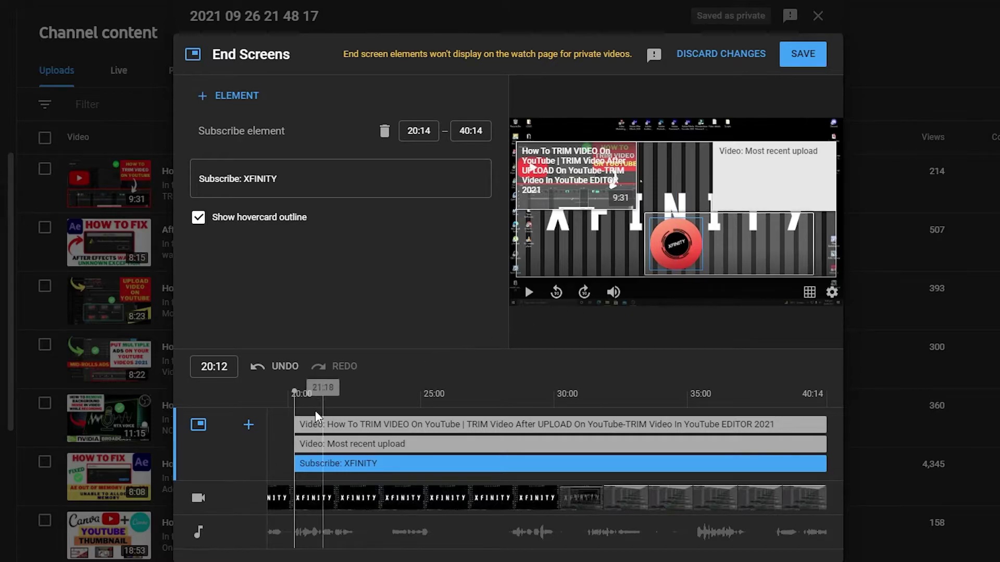
click(248, 428)
click(280, 475)
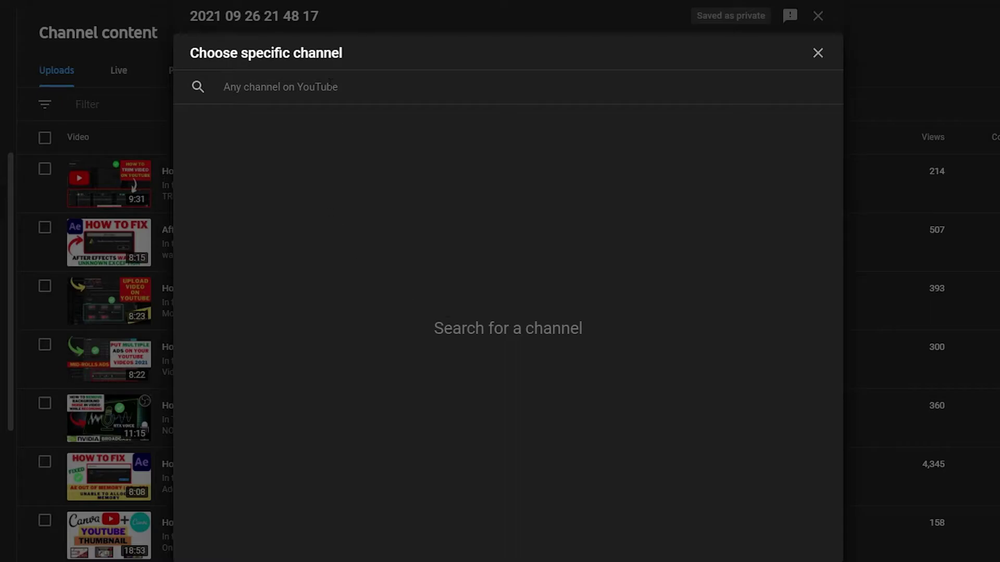
click(818, 53)
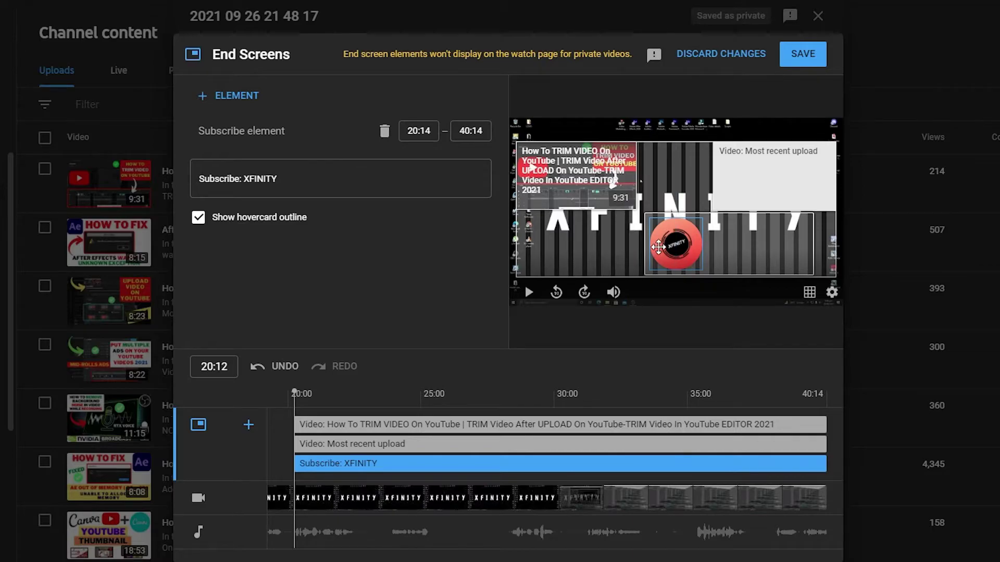
Step: Change the video element in the upper-right corner of the frame from Most recent upload to Best for viewer
click(585, 193)
click(717, 184)
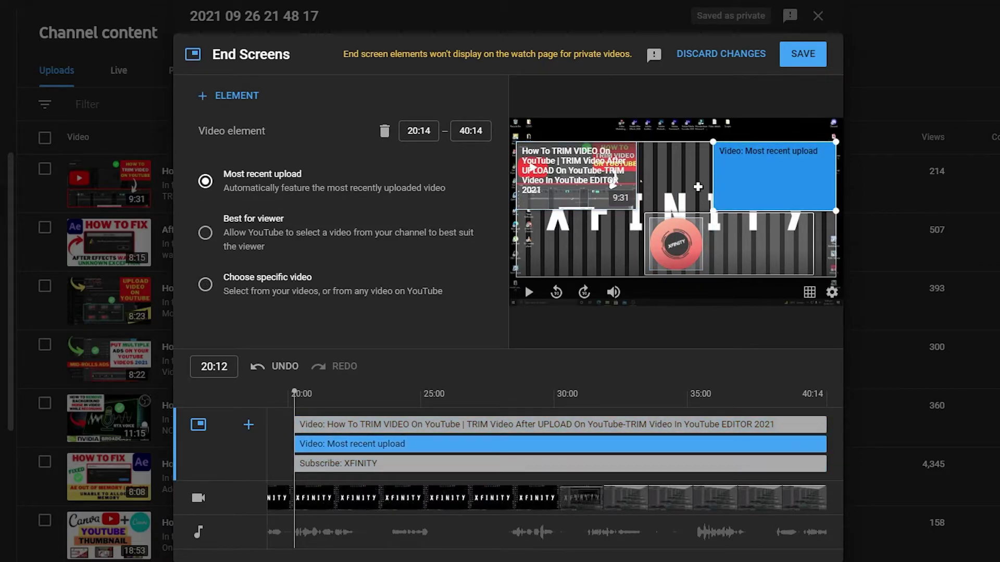
click(204, 232)
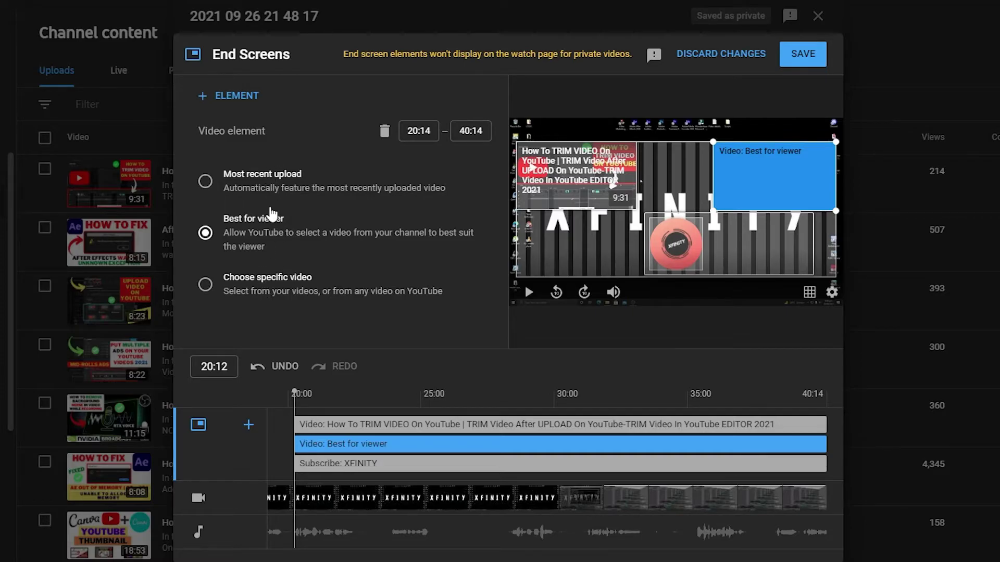
Step: Try starting the How To TRIM VIDEO element at 34:47 on the timeline, and return its start to 20:14
click(293, 425)
drag(293, 425, 713, 427)
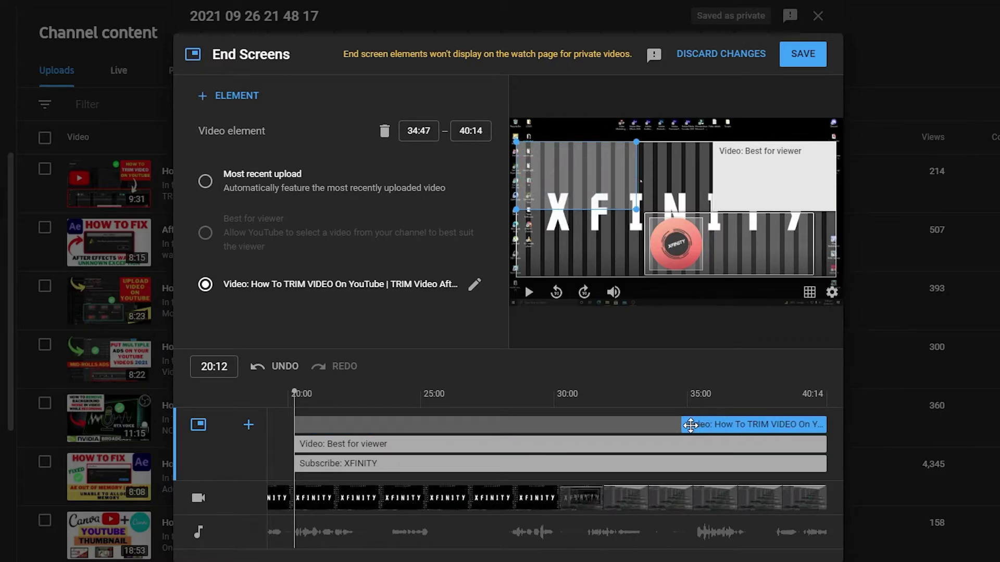
drag(681, 426, 294, 423)
click(249, 425)
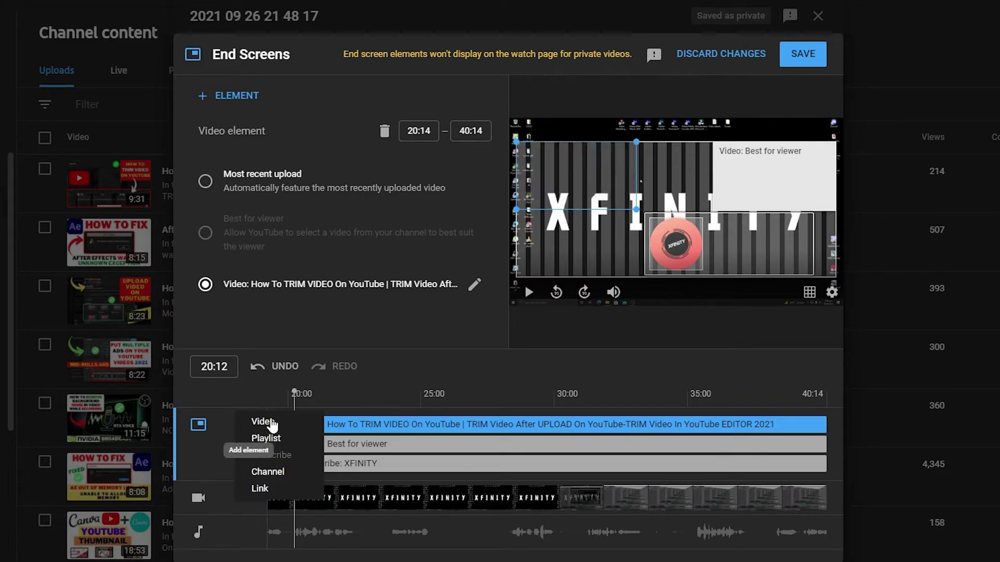
click(375, 401)
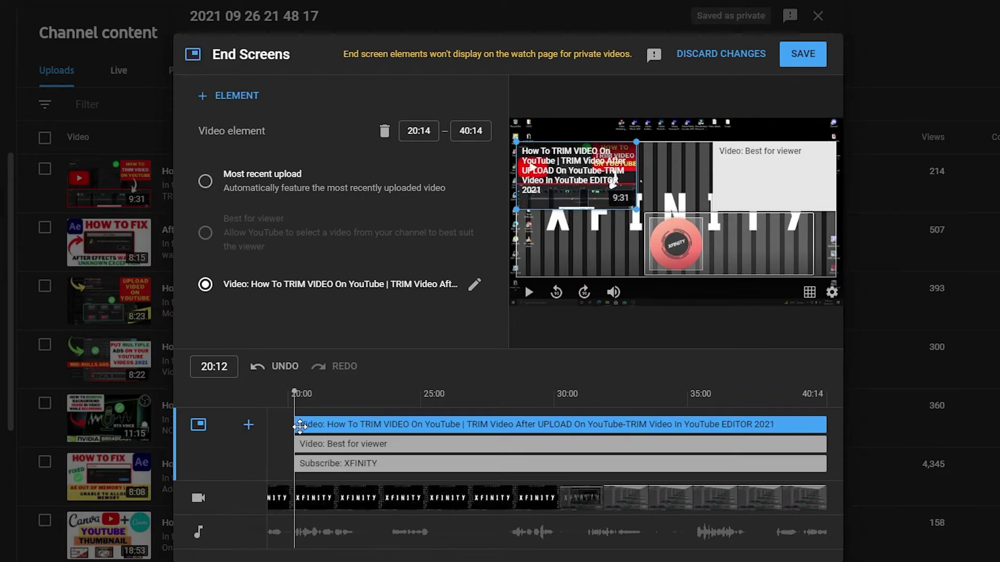
Step: Stagger the elements on the timeline by starting the Best for viewer video a few seconds in and the subscribe element at 24:46
drag(295, 392, 329, 391)
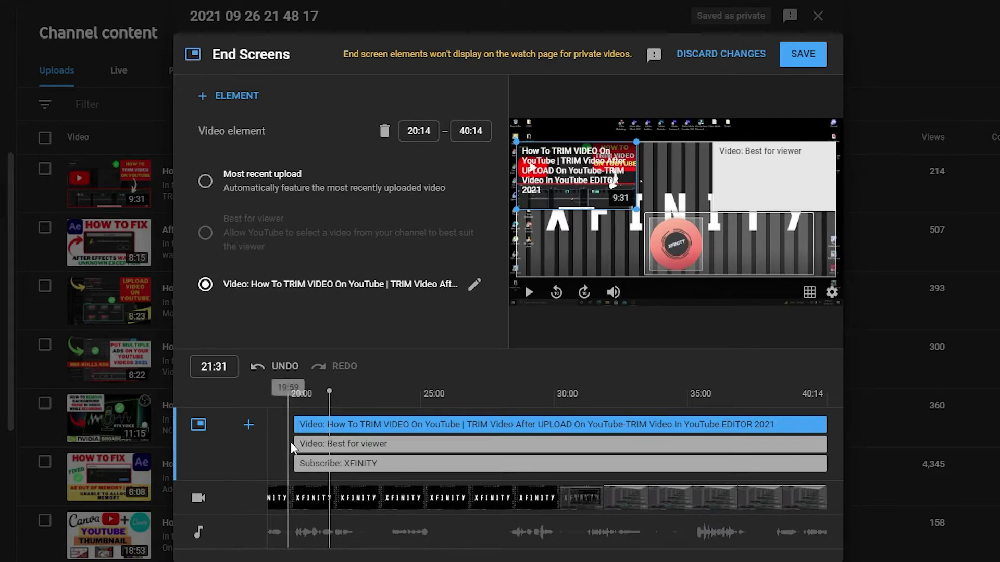
drag(295, 444, 349, 443)
drag(295, 392, 396, 401)
drag(297, 458, 414, 463)
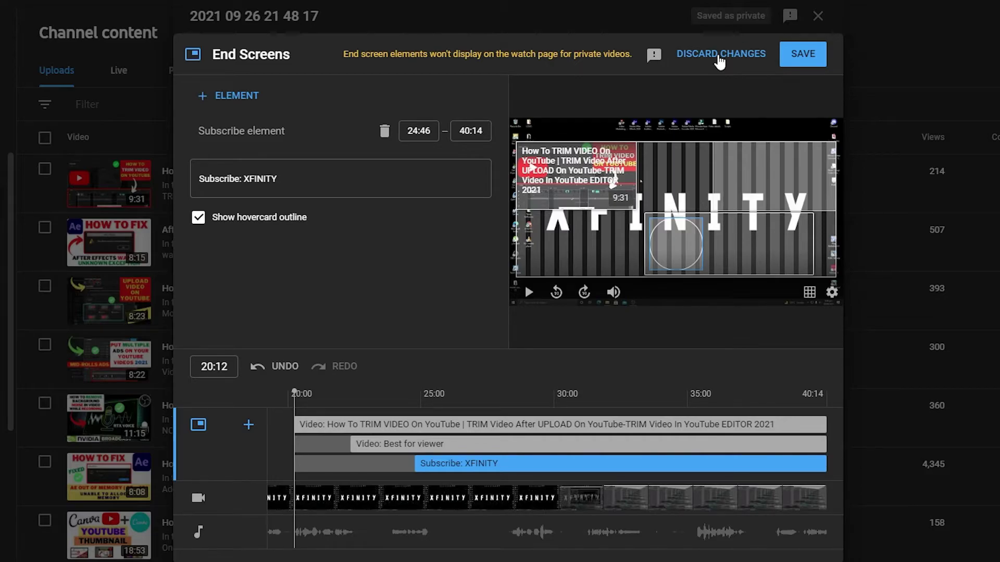
Step: Discard the end screen changes and close the private video's upload dialog
click(720, 55)
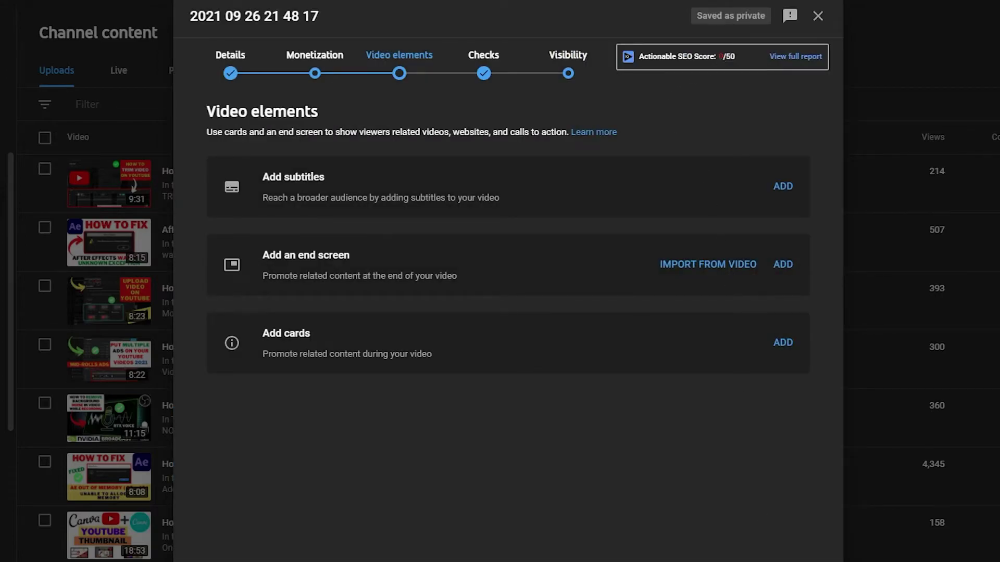
click(819, 19)
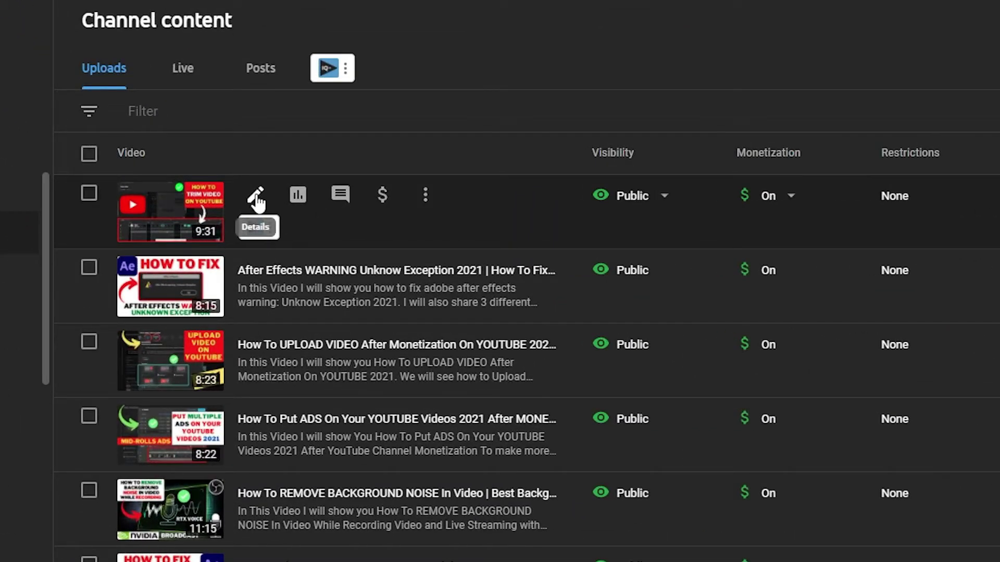
Step: Open the end screen editor of the published How To TRIM VIDEO On YouTube video from its details page
click(256, 198)
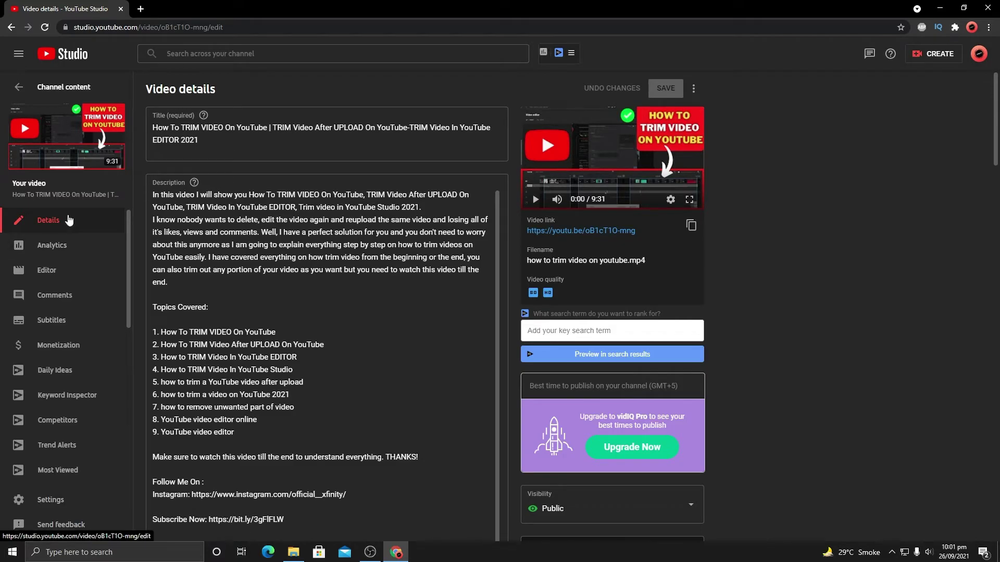
scroll(788, 211, down, 5)
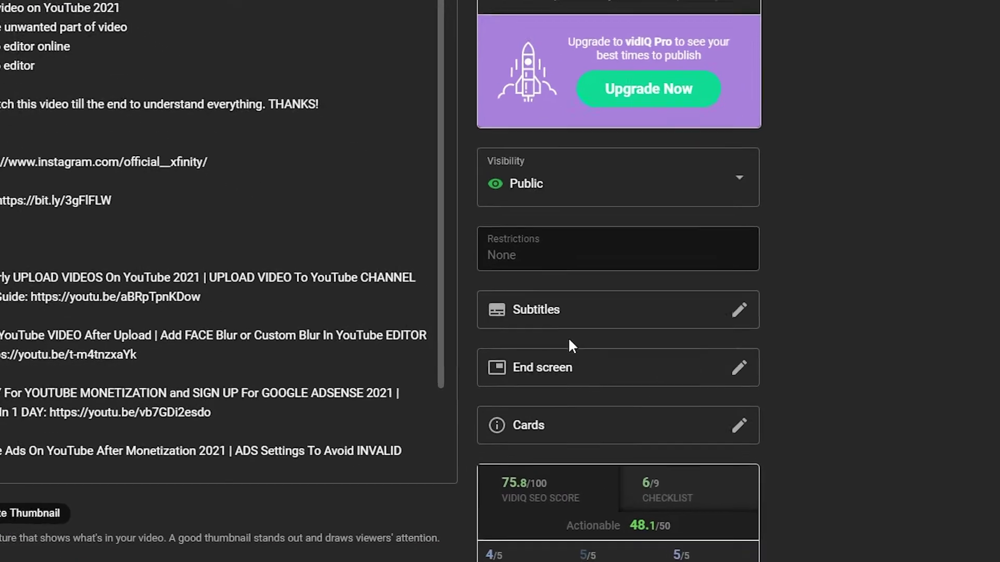
click(649, 361)
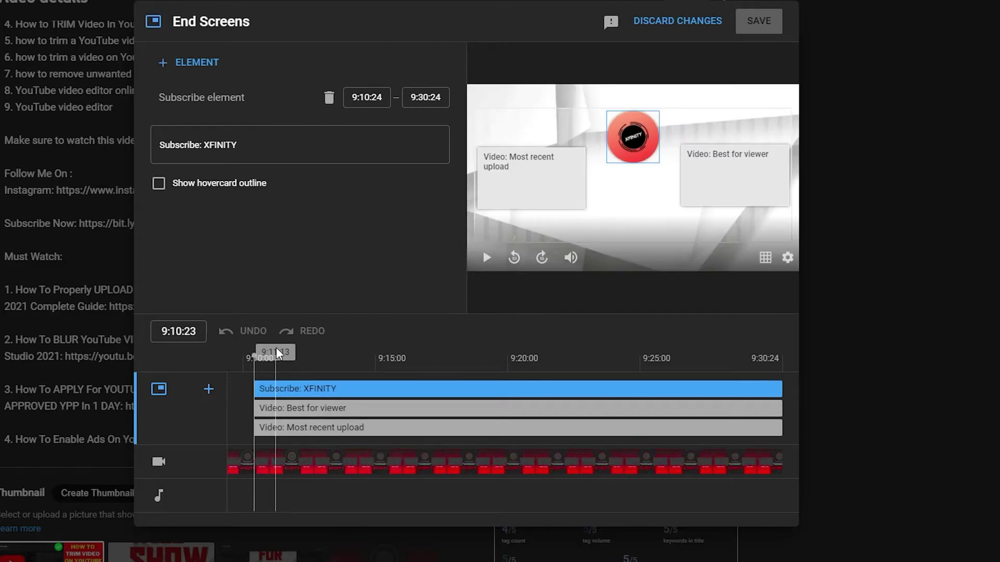
Step: Preview the published video's end screen at 9:18:03 and look through the element types that can be added
drag(276, 348, 456, 354)
click(208, 389)
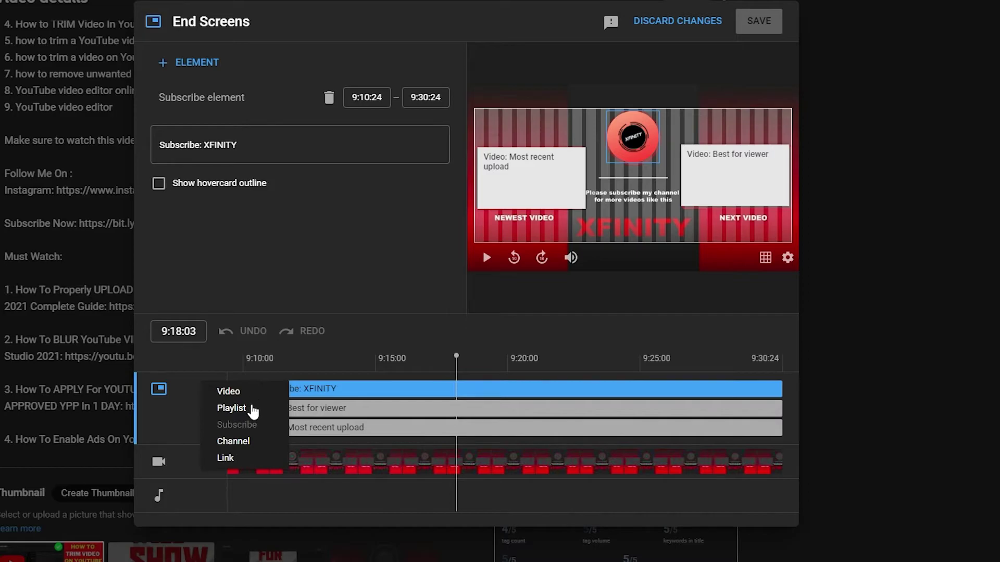
mouse_move(249, 432)
click(325, 346)
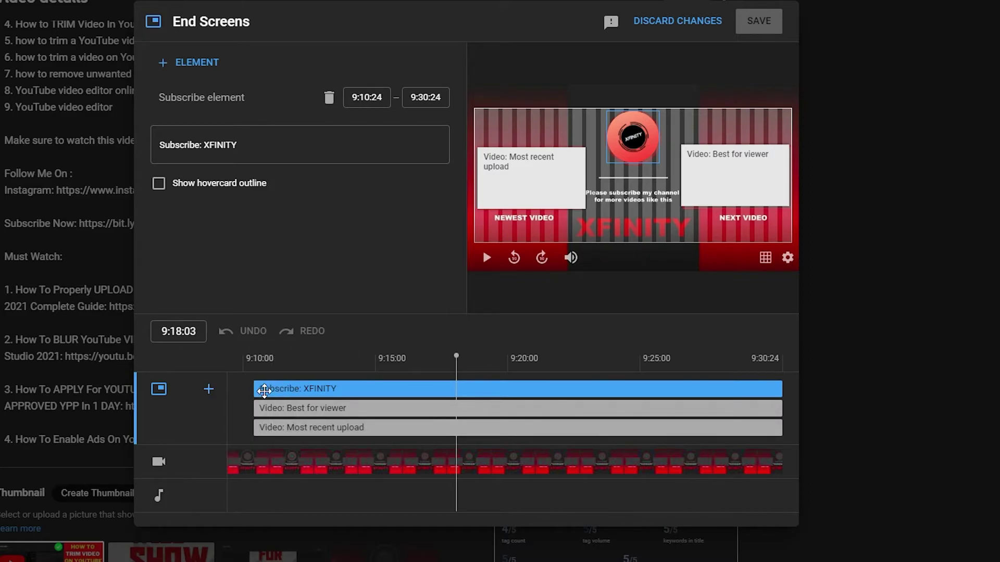